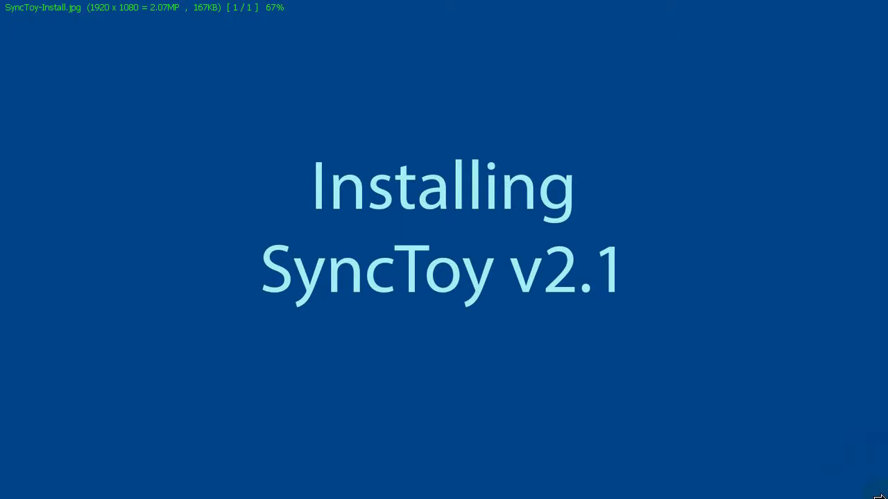
Switch from the FastStone MaxView title image to the Chrome ImagingTips window via Alt+Tab.
{"action": "key", "text": "alt+Tab"}
{"action": "key", "text": "alt+Tab"}
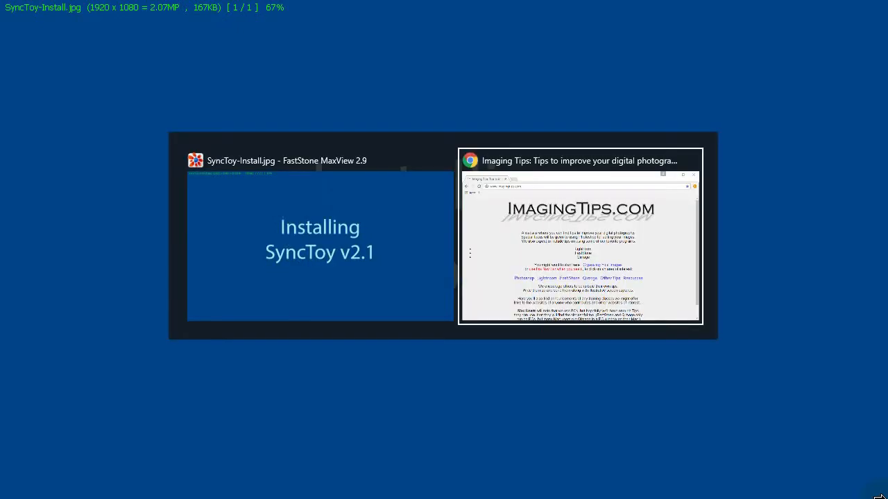
{"action": "mouse_move", "coordinate": [579, 235]}
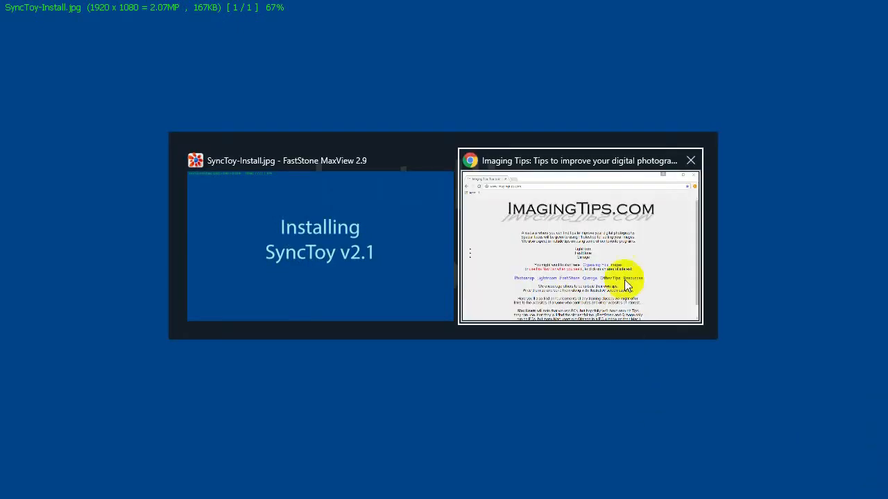
Navigate OtherTips > How to Videos > SyncToy to reach the page with the .NET 3.5 and SyncToy 2.1 links.
{"action": "left_click", "coordinate": [637, 296]}
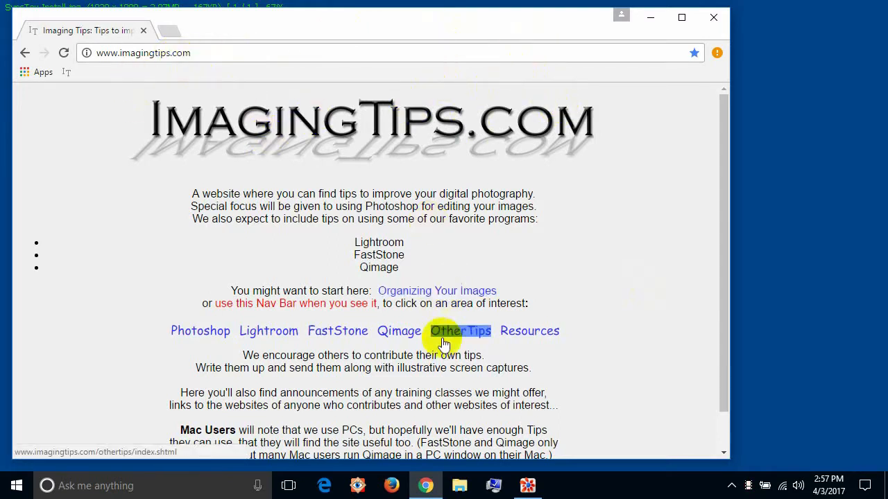
{"action": "left_click", "coordinate": [409, 331]}
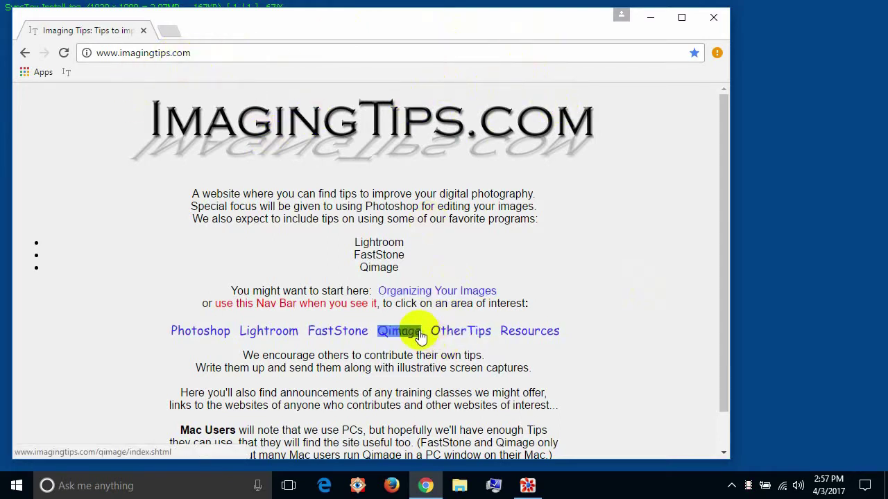
{"action": "left_click", "coordinate": [463, 334]}
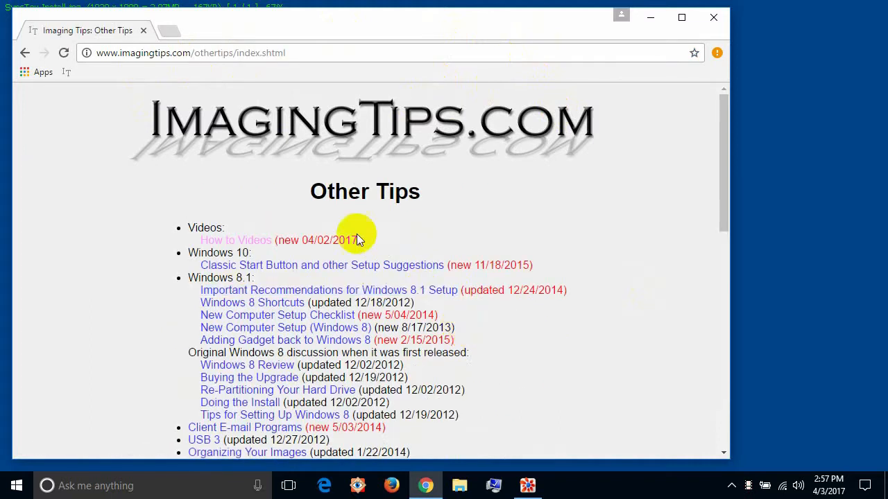
{"action": "left_click", "coordinate": [246, 240]}
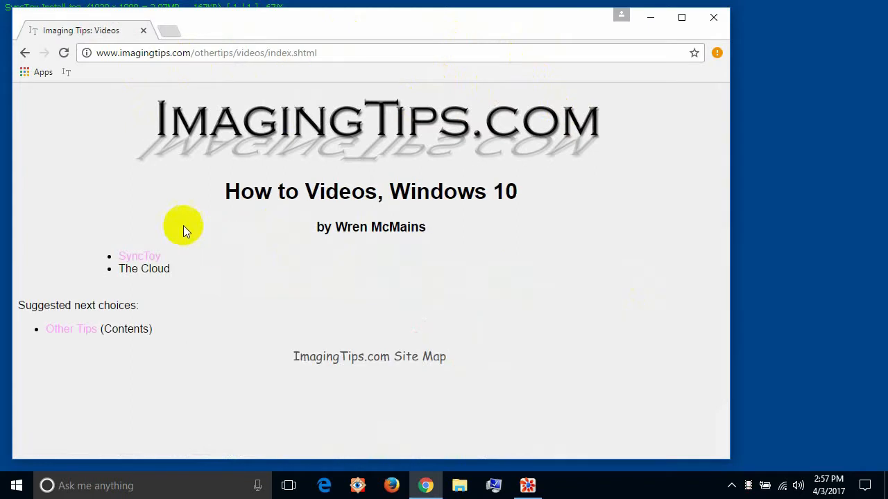
{"action": "left_click", "coordinate": [137, 256]}
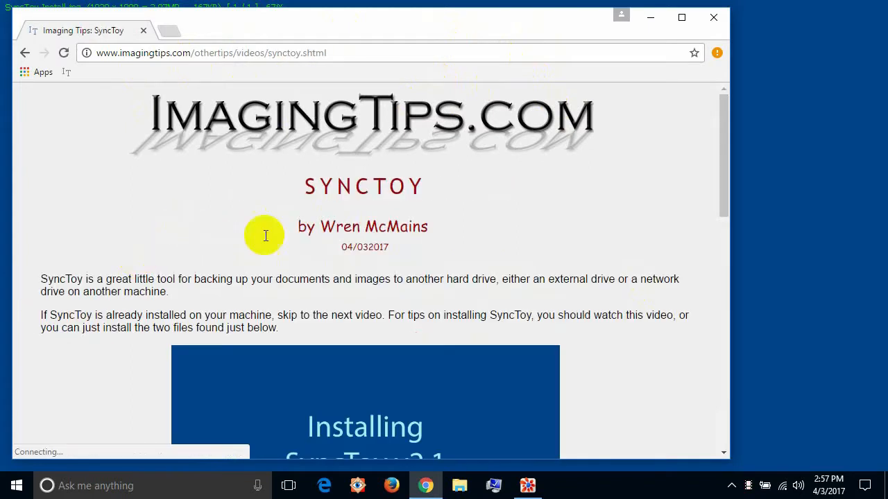
{"action": "left_click_drag", "start_coordinate": [722, 137], "coordinate": [712, 286]}
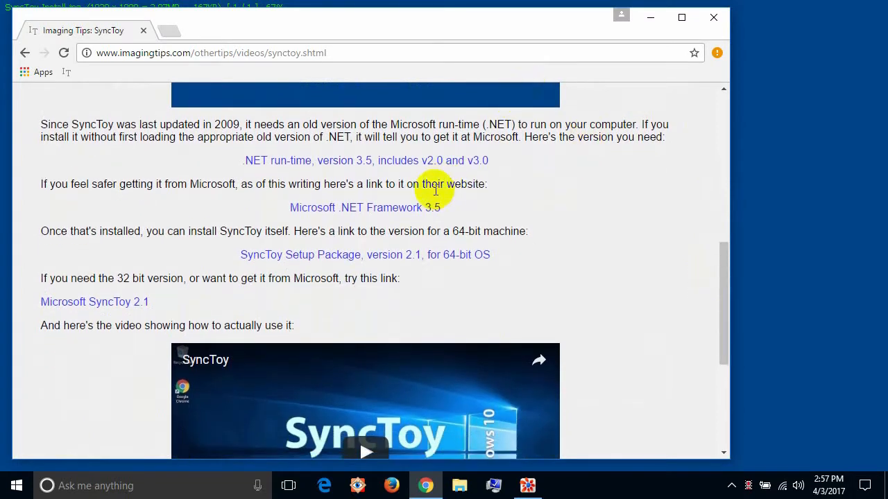
Download the .NET 3.5 run-time installer and launch dotnetfx35setup.exe from the download bar.
{"action": "triple_click", "coordinate": [423, 164]}
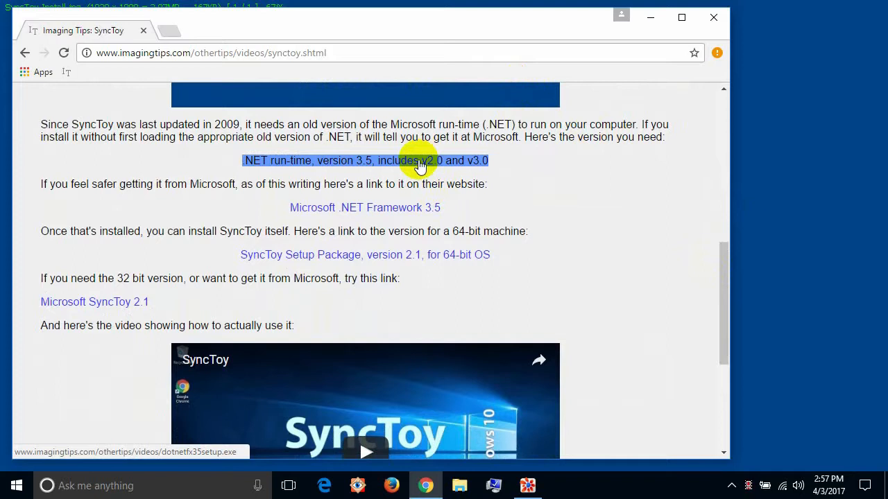
{"action": "left_click", "coordinate": [420, 165]}
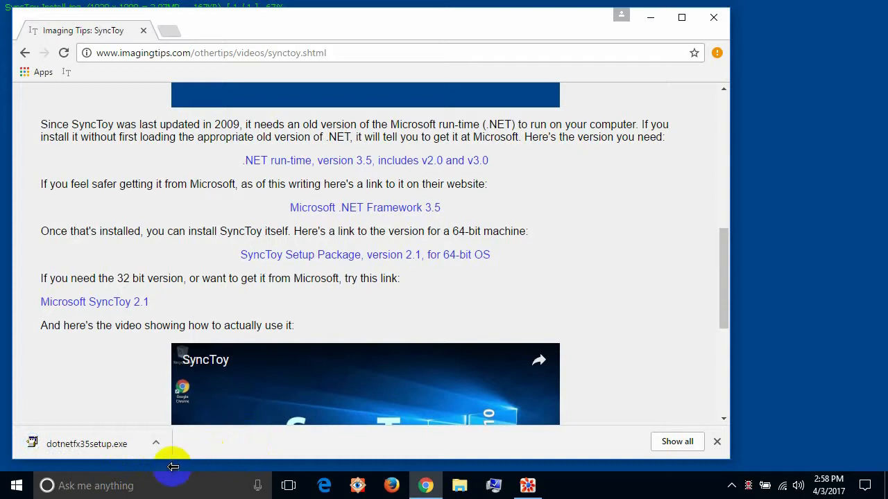
{"action": "left_click", "coordinate": [120, 445]}
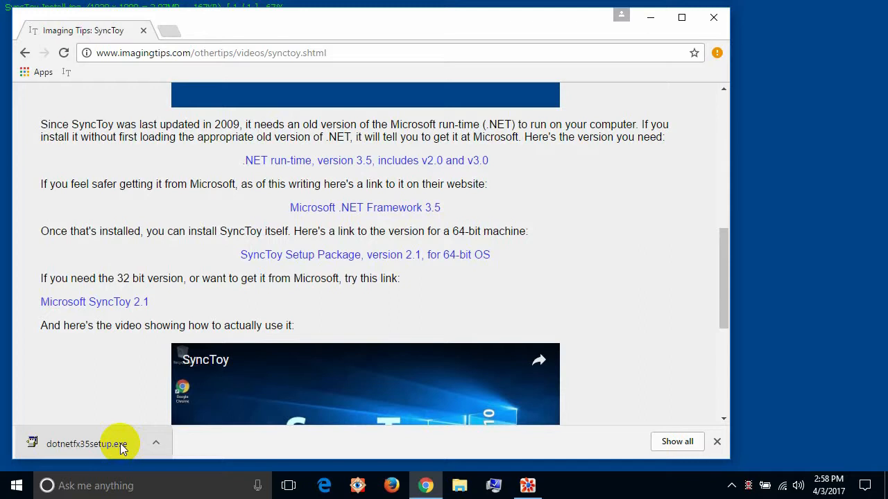
{"action": "left_click", "coordinate": [120, 443]}
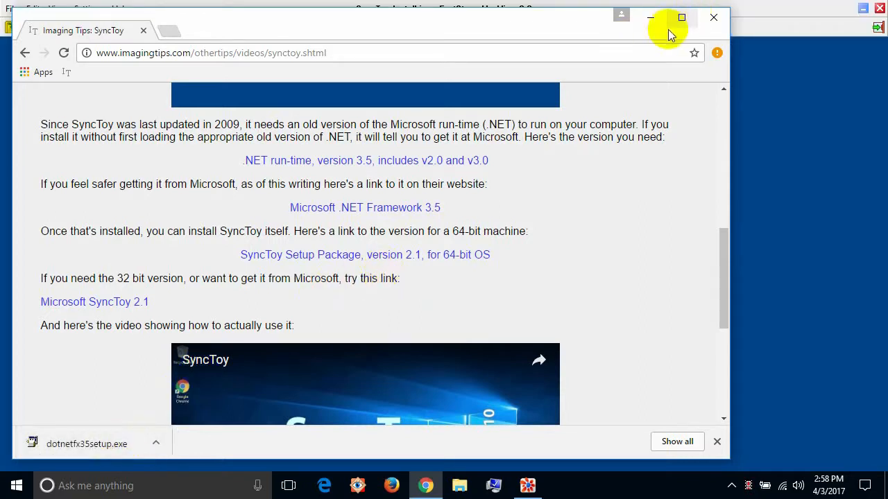
Close the MaxView title image and minimize Chrome to clear the desktop.
{"action": "left_click", "coordinate": [756, 8]}
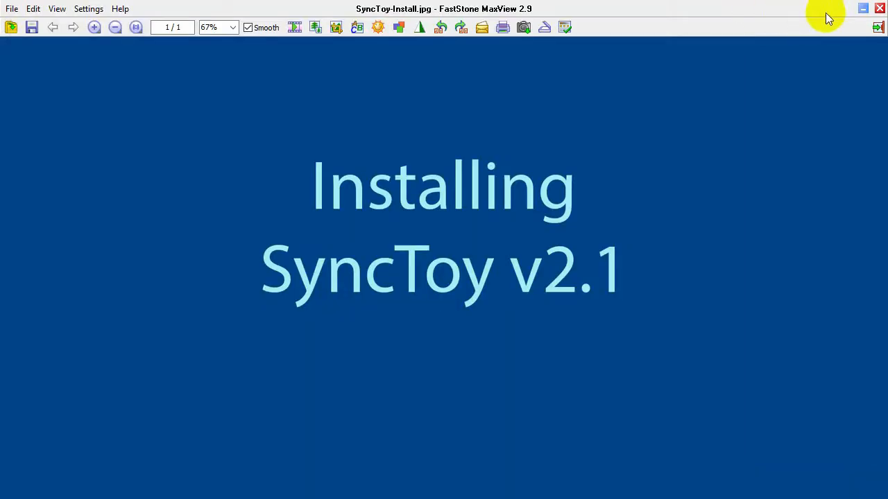
{"action": "left_click", "coordinate": [862, 8]}
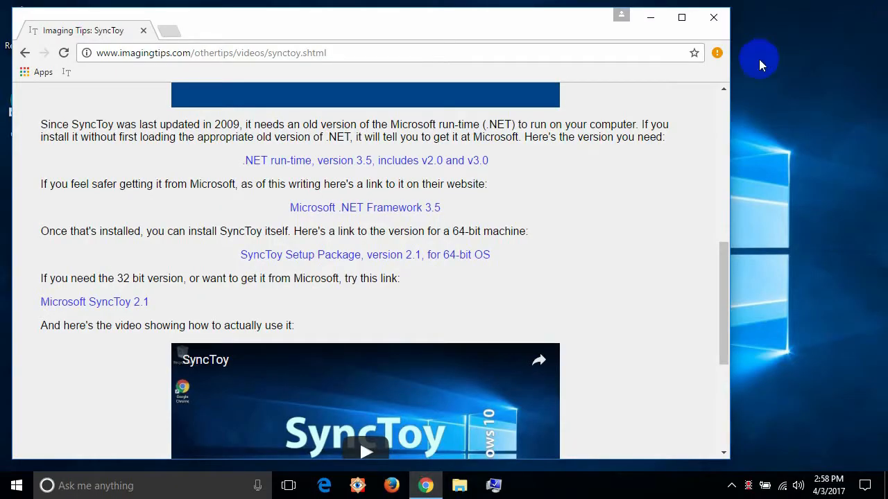
{"action": "left_click", "coordinate": [649, 17]}
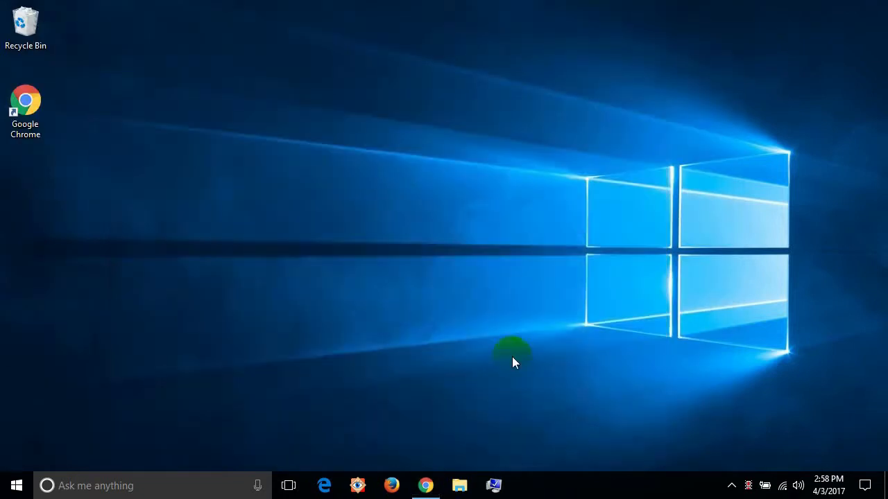
{"action": "left_click", "coordinate": [460, 485]}
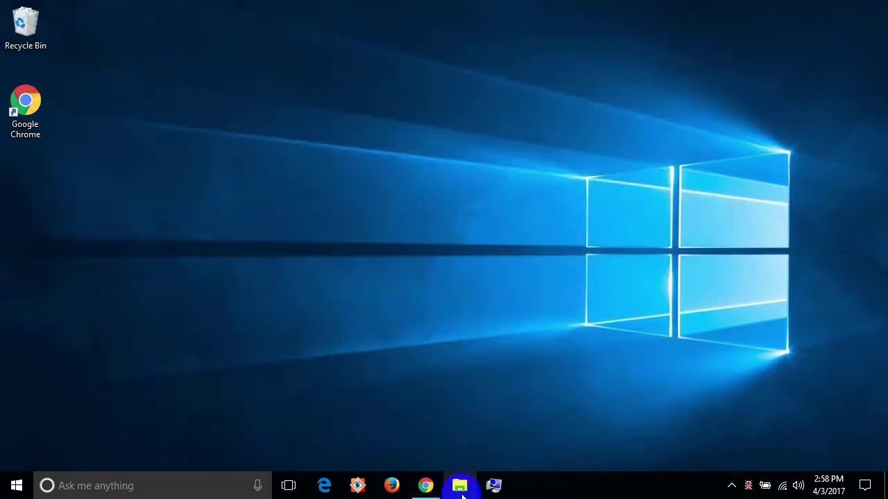
Download the 64-bit SyncToy 2.1 setup package and run it from the download bar.
{"action": "left_click", "coordinate": [425, 485]}
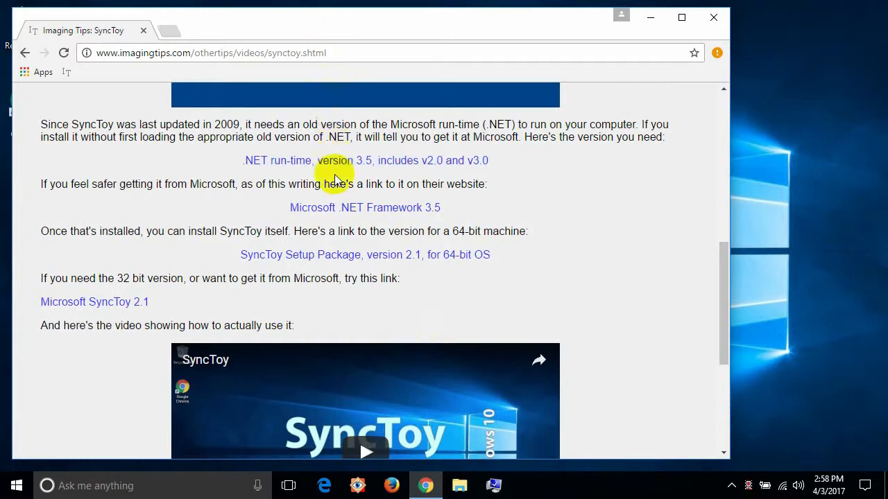
{"action": "triple_click", "coordinate": [339, 257]}
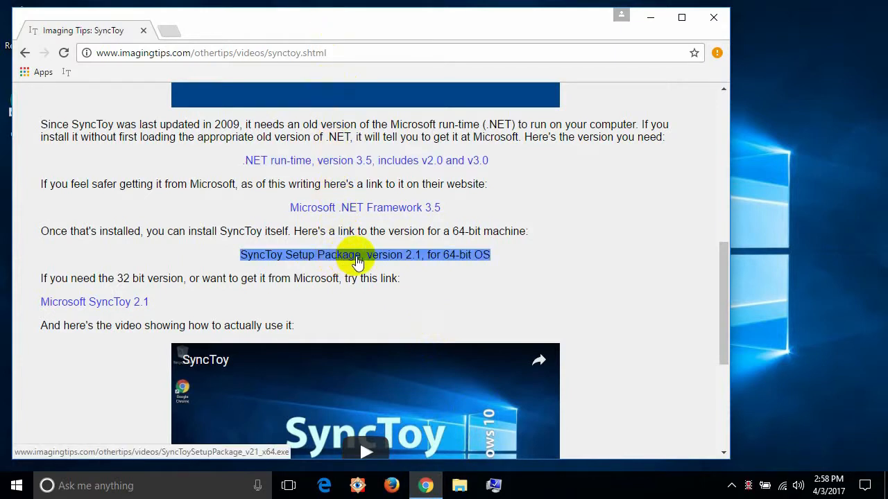
{"action": "left_click", "coordinate": [358, 258]}
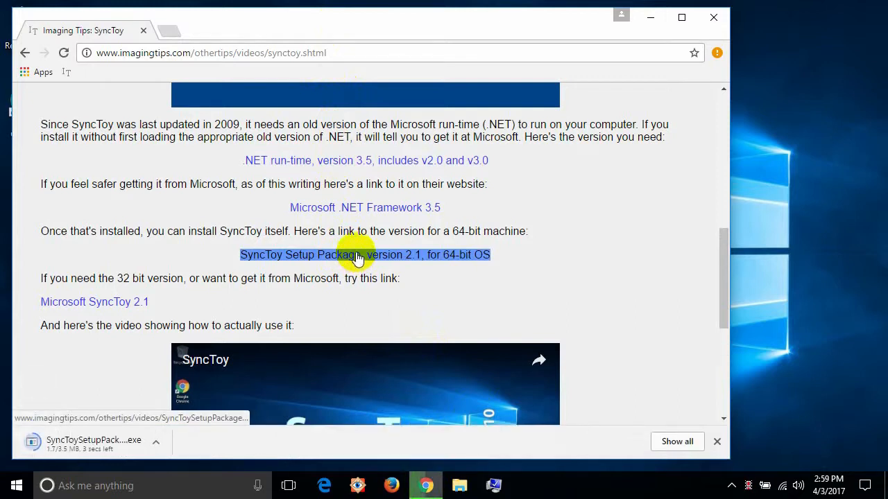
{"action": "left_click", "coordinate": [208, 397]}
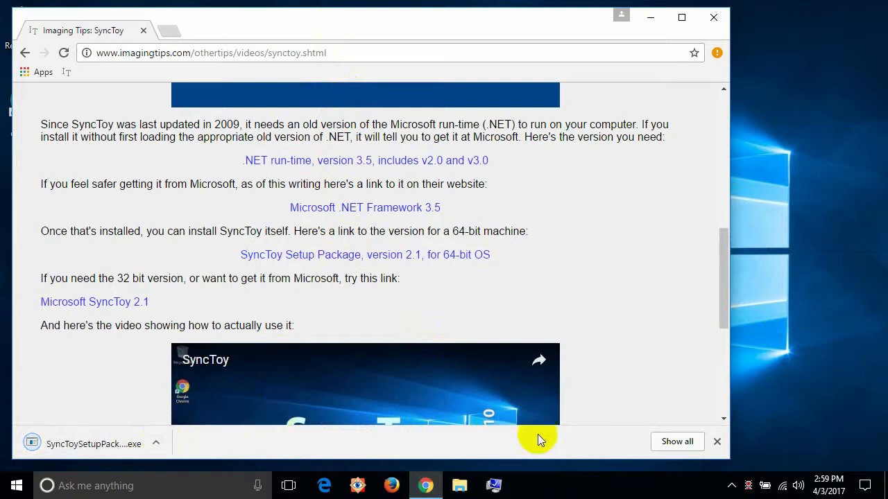
{"action": "left_click", "coordinate": [106, 451]}
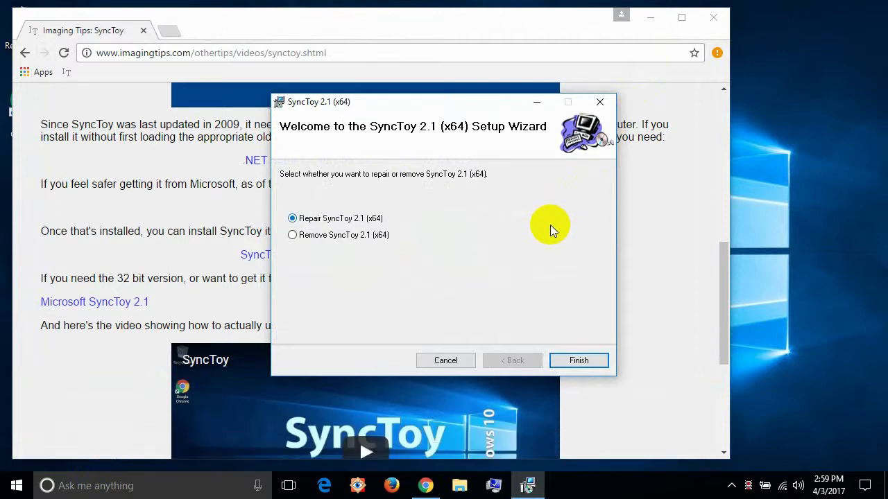
Cancel the SyncToy 2.1 repair setup, confirm exiting and close the Installation Interrupted screen.
{"action": "left_click", "coordinate": [452, 362]}
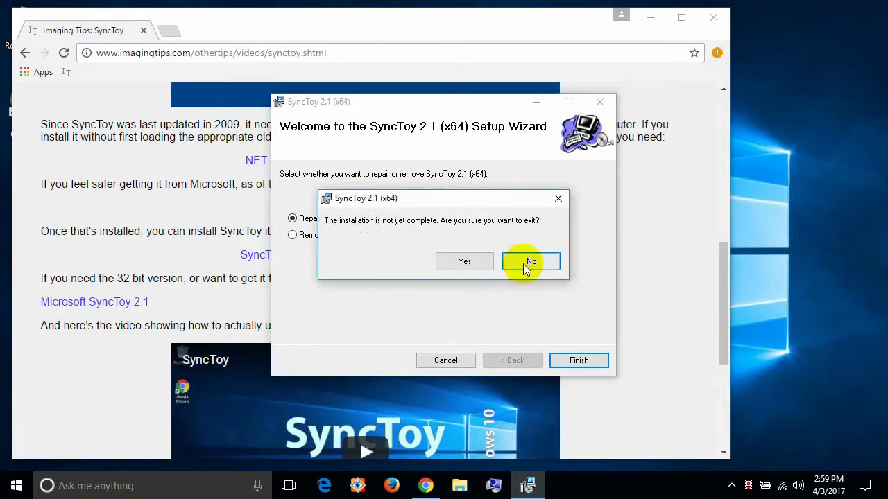
{"action": "left_click", "coordinate": [478, 262]}
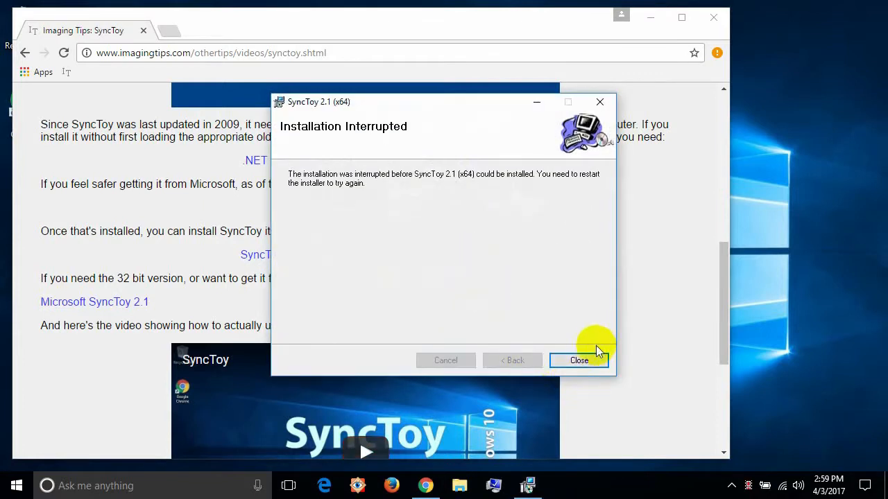
{"action": "left_click", "coordinate": [581, 359]}
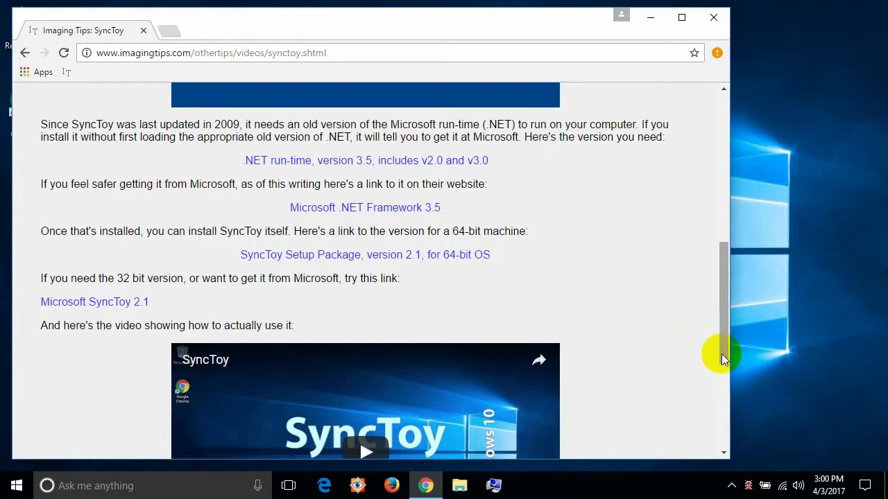
Search the Start menu for 'synctoy' and launch SyncToy 2.1 (x64) from Programs.
{"action": "left_click", "coordinate": [16, 486]}
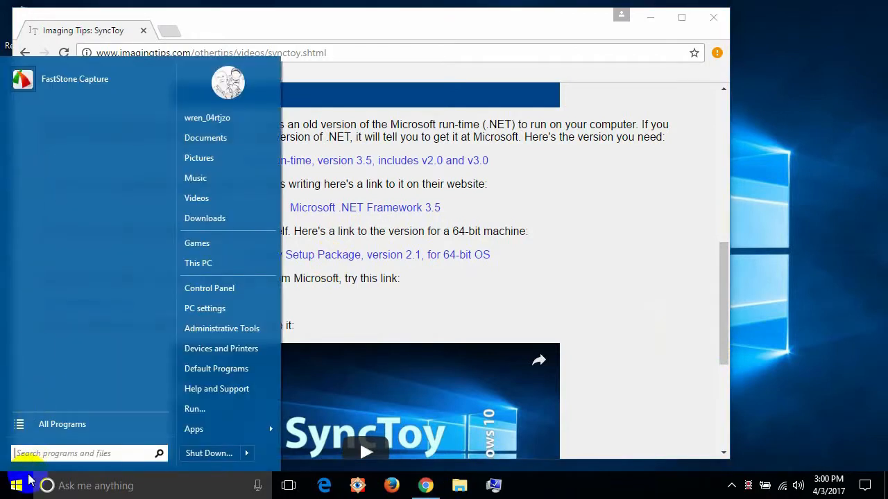
{"action": "left_click", "coordinate": [39, 453]}
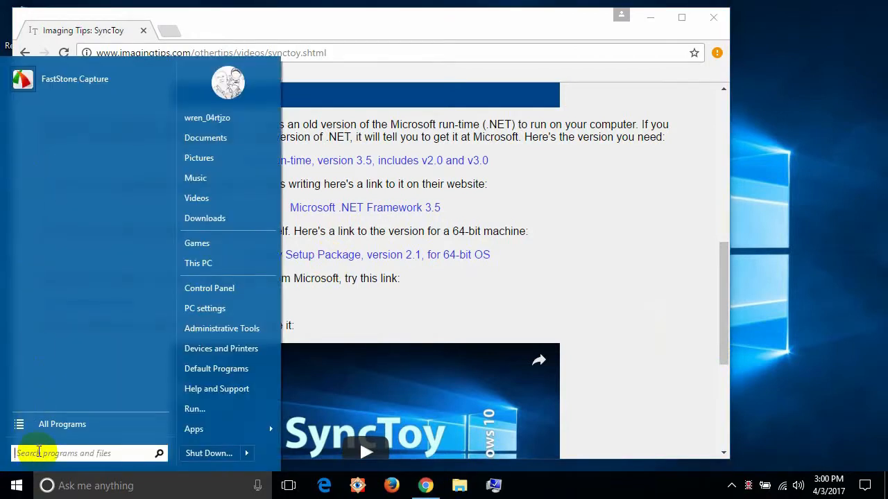
{"action": "type", "text": "sy"}
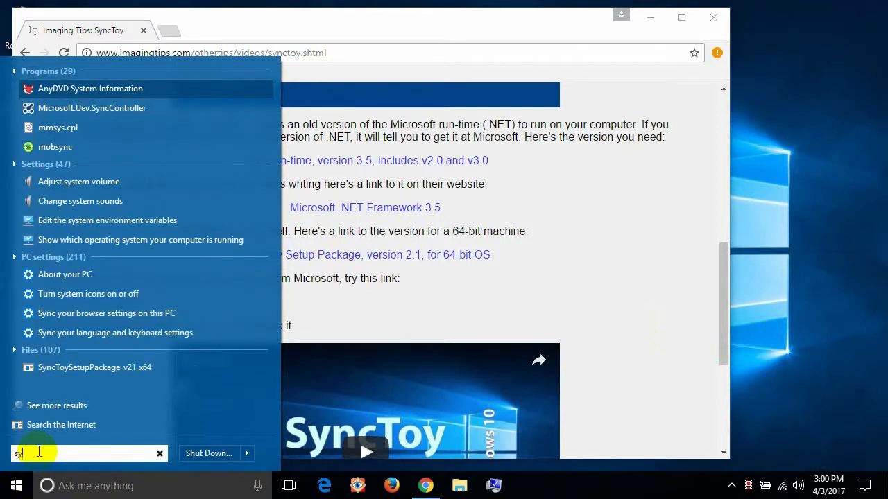
{"action": "type", "text": "t"}
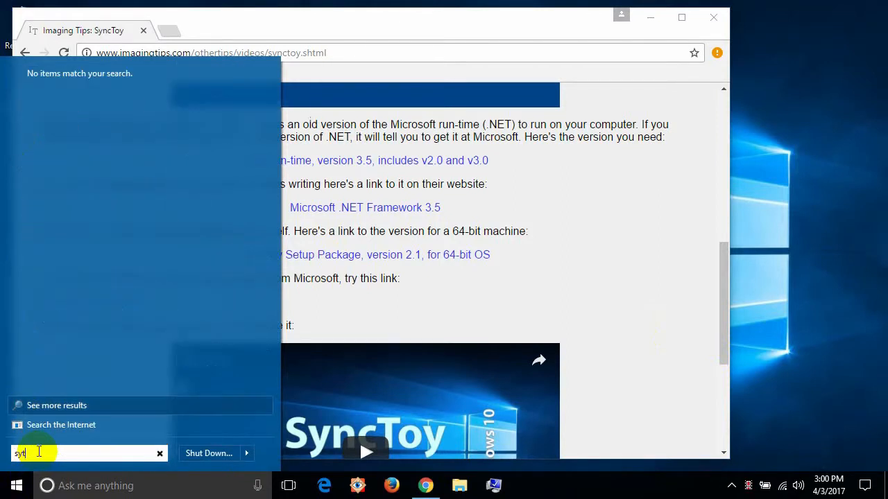
{"action": "key", "text": "BackSpace"}
{"action": "type", "text": "ncto"}
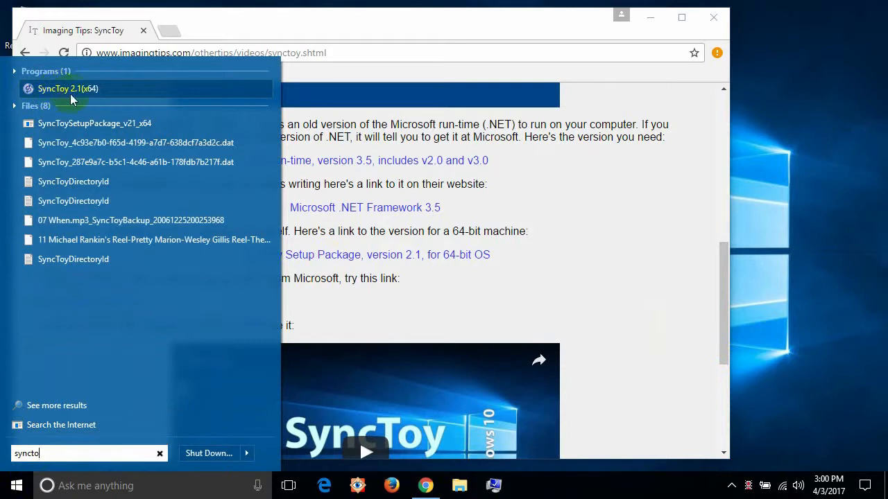
{"action": "left_click", "coordinate": [122, 89]}
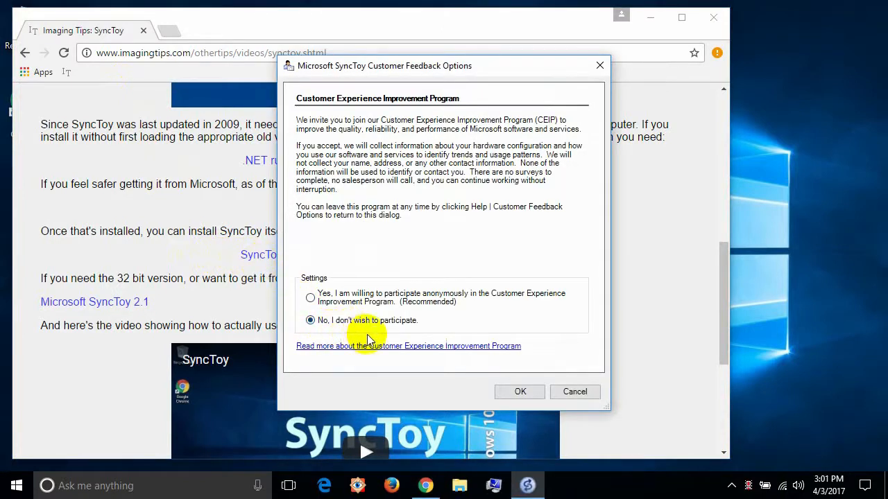
Keep 'No, I don't wish to participate' and confirm the Customer Feedback Options dialog.
{"action": "left_click", "coordinate": [520, 392]}
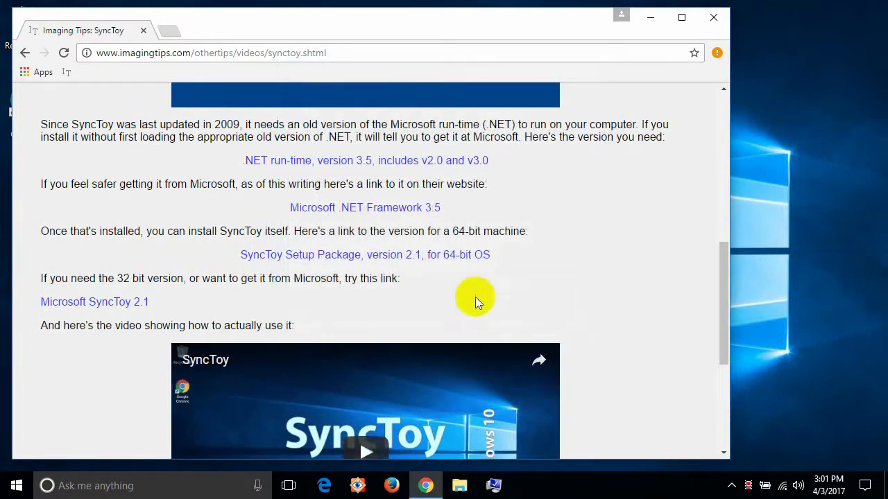